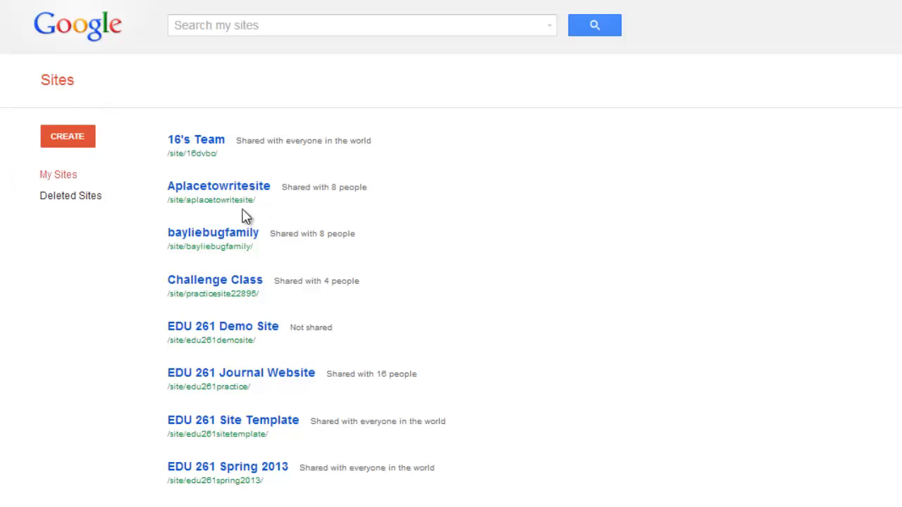
# In the EDU 261 Spring 2013 site, create and save a top-level web page named Student Gallery
pyautogui.click(231, 468)
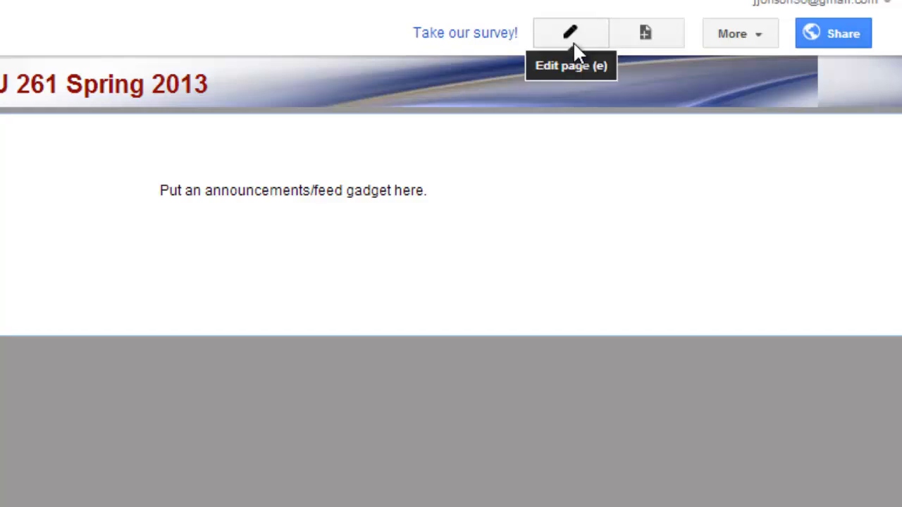
pyautogui.click(655, 41)
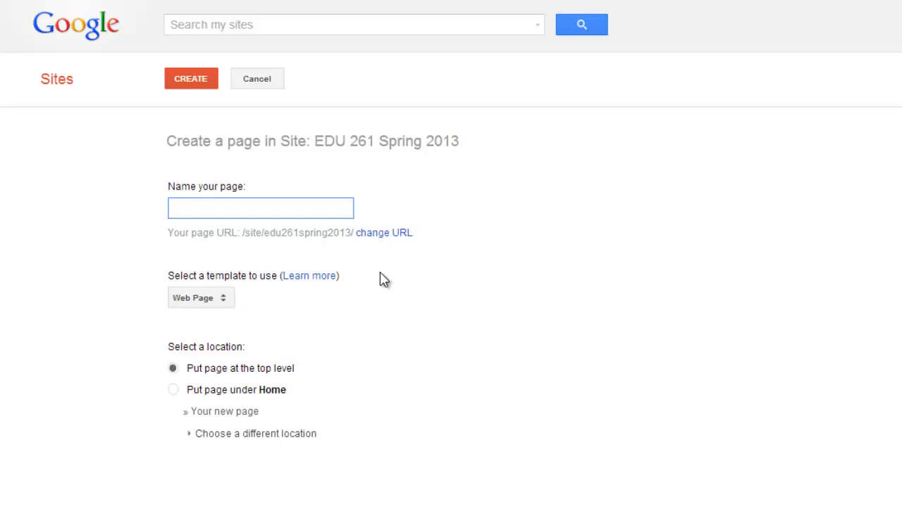
pyautogui.write('Student Gallery')
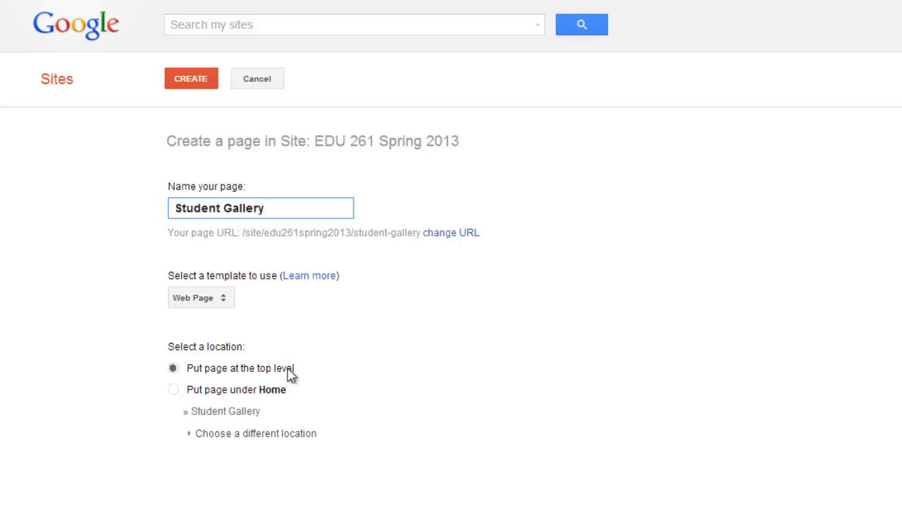
pyautogui.click(199, 83)
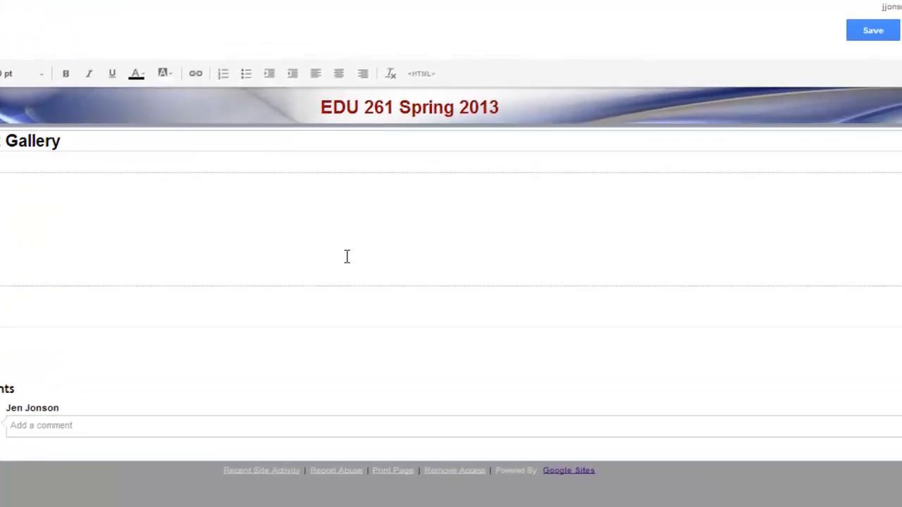
pyautogui.click(792, 38)
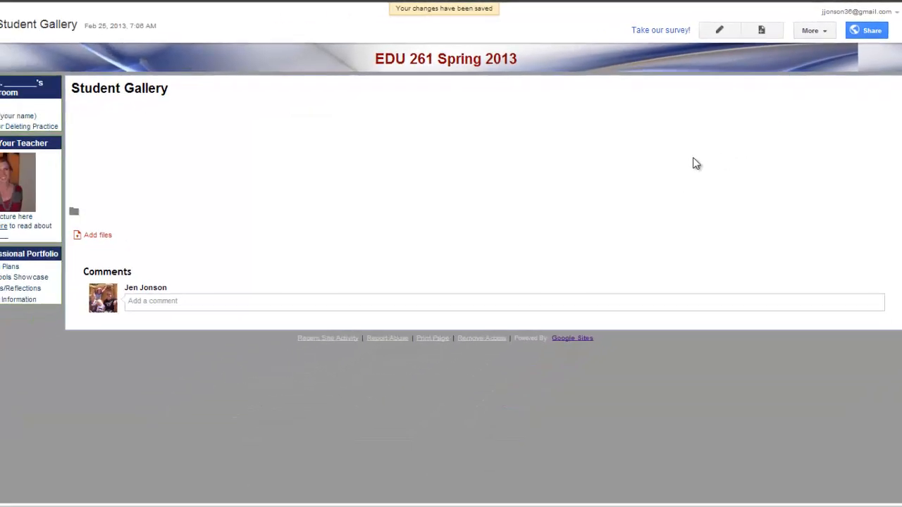
# Insert the EDU 261 Spring 2013 Alphabet Book presentation into the Student Gallery page at Medium (555px) size, with border and title
pyautogui.click(722, 33)
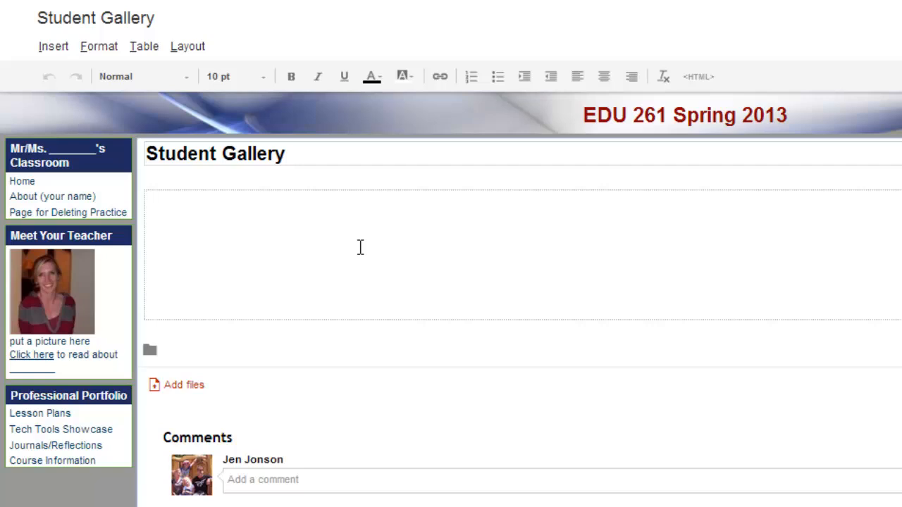
pyautogui.click(53, 46)
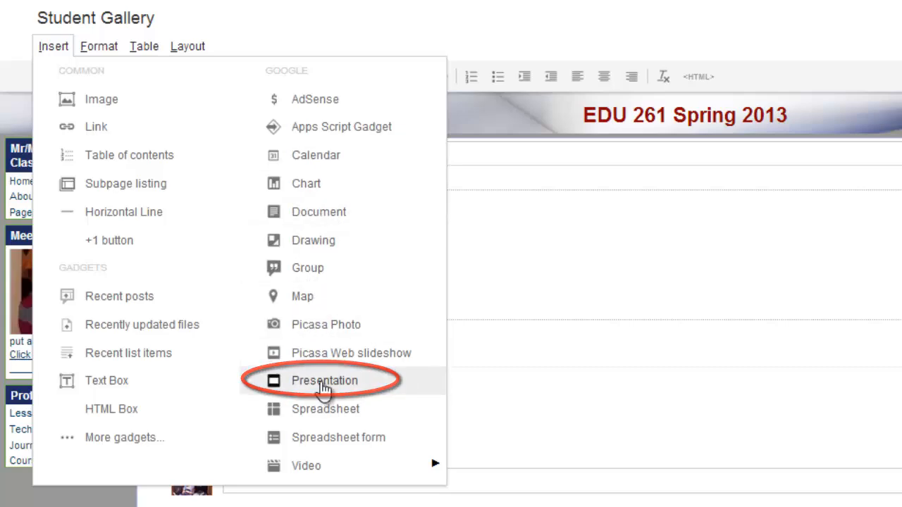
pyautogui.click(320, 389)
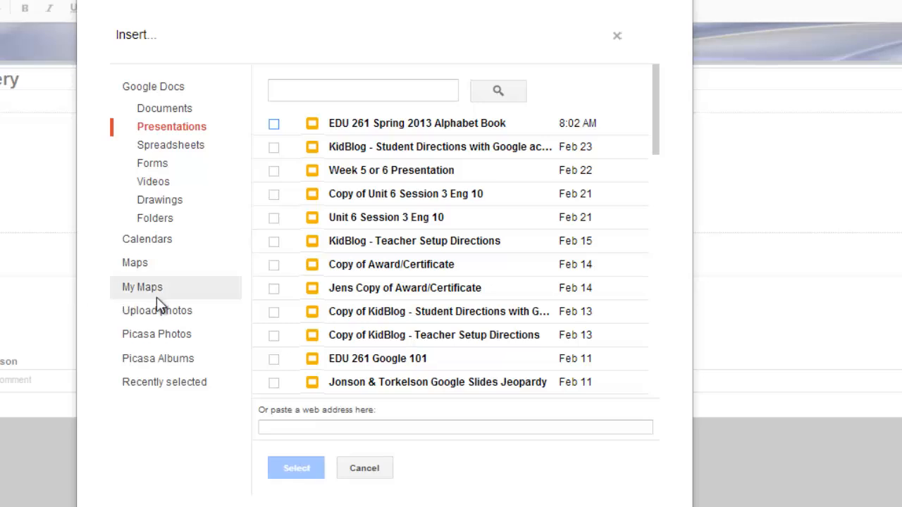
pyautogui.click(405, 126)
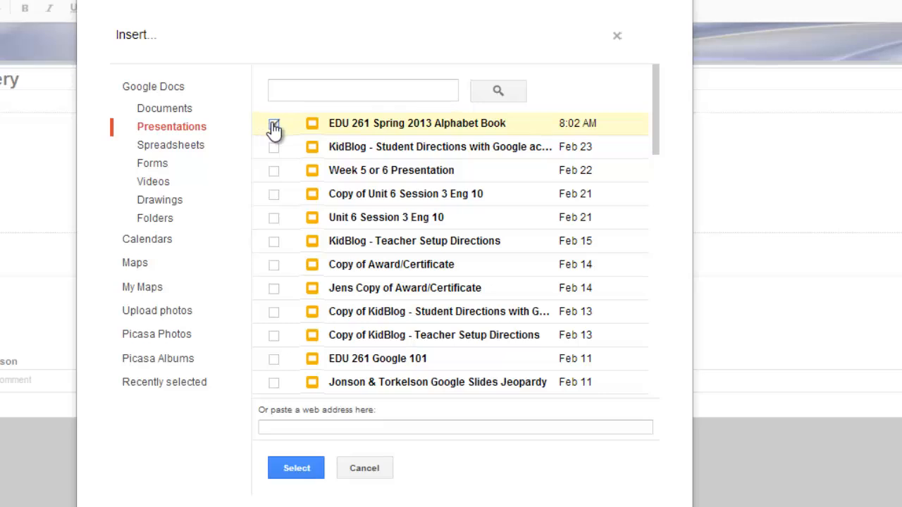
pyautogui.click(294, 468)
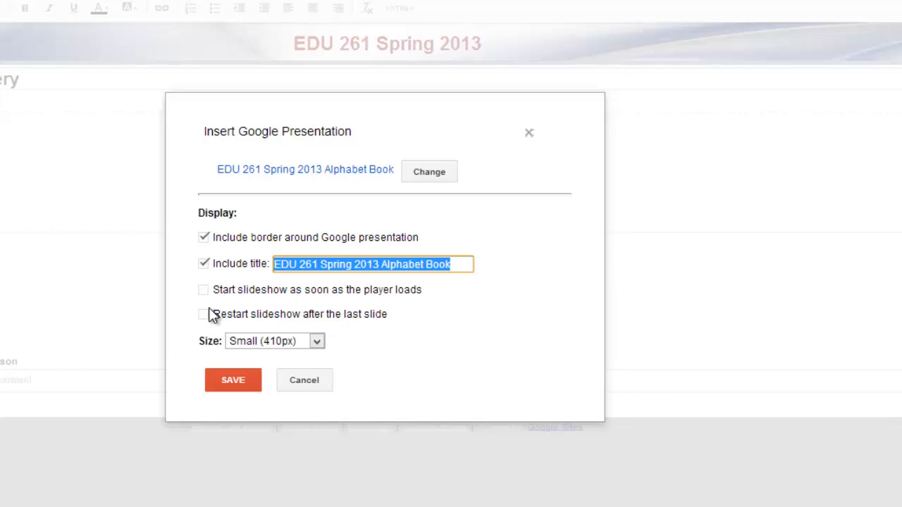
pyautogui.click(317, 343)
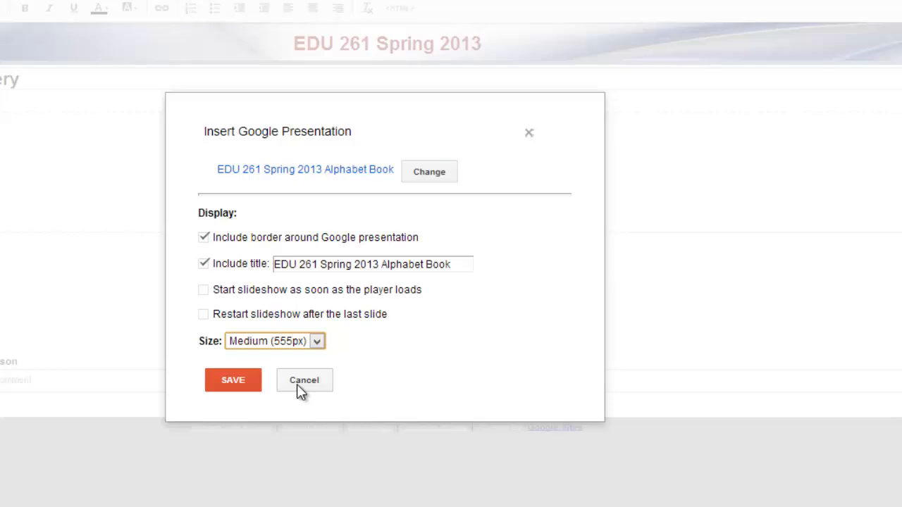
pyautogui.click(237, 386)
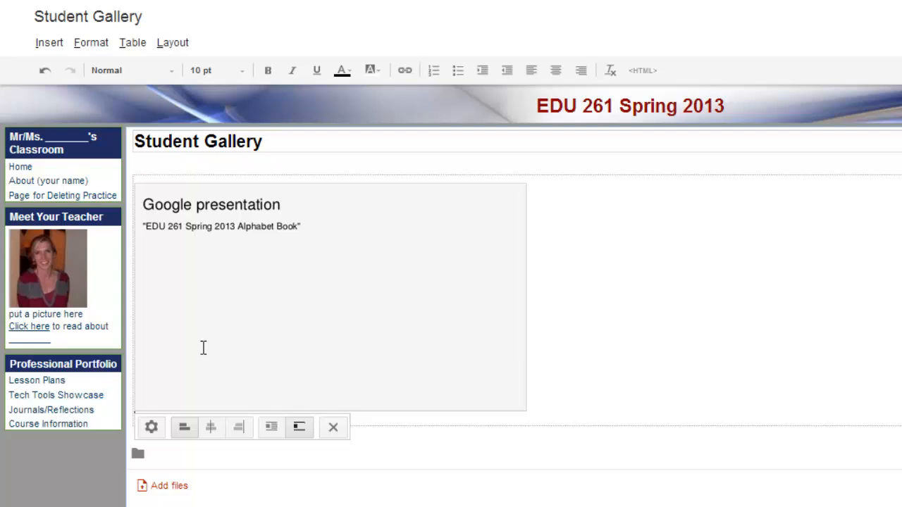
# Center the embedded Alphabet Book presentation on the page, keeping its properties, and save the page
pyautogui.click(151, 428)
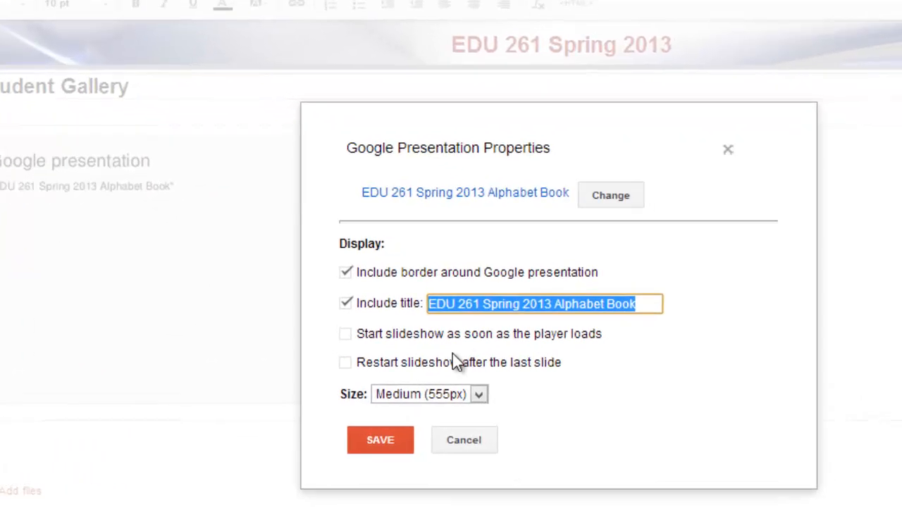
pyautogui.click(377, 447)
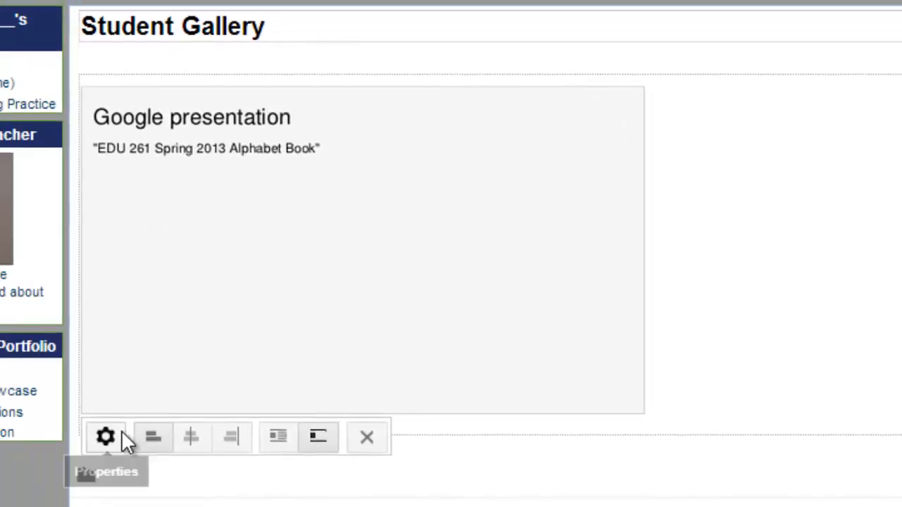
pyautogui.click(191, 436)
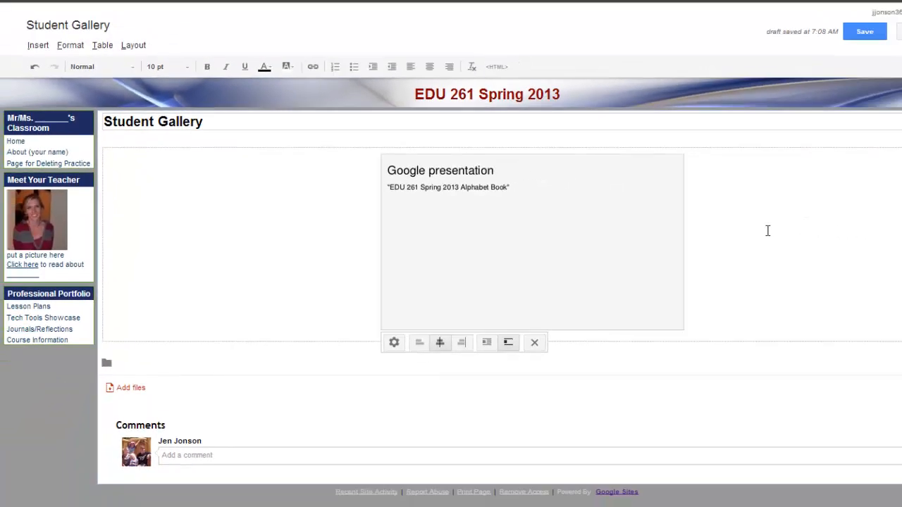
pyautogui.click(863, 32)
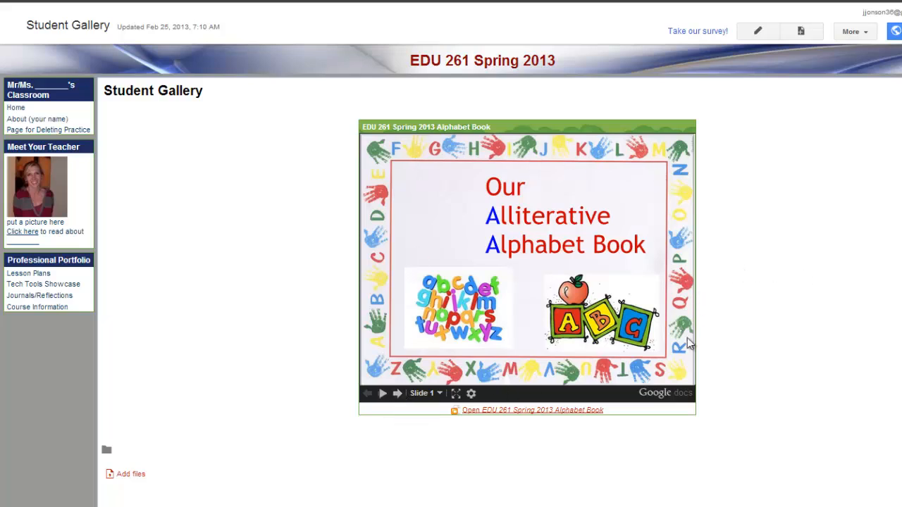
# Page forward through the first slides of the embedded Alphabet Book presentation and return to the title slide
pyautogui.click(396, 395)
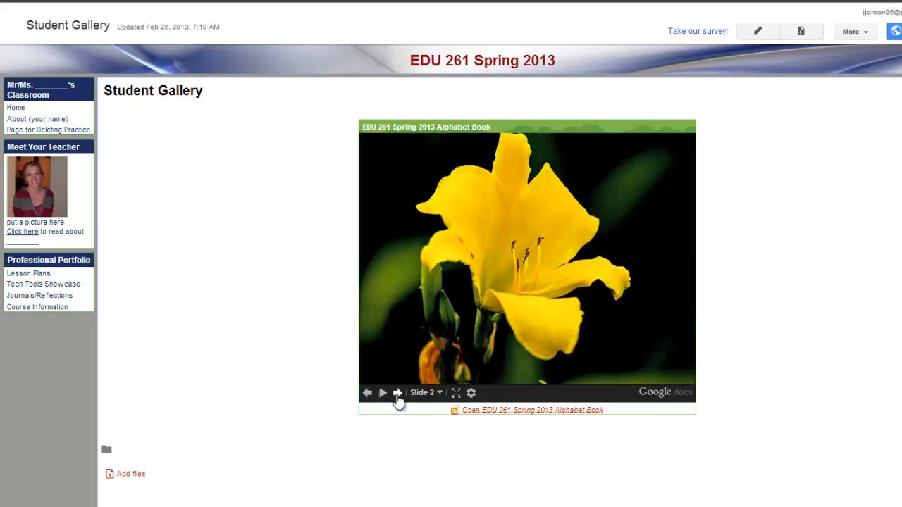
pyautogui.click(397, 393)
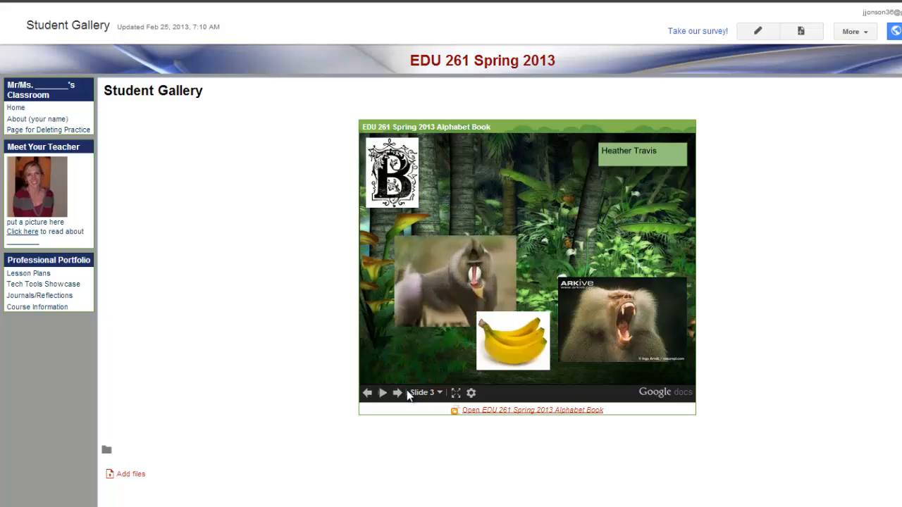
pyautogui.click(400, 397)
pyautogui.click(550, 246)
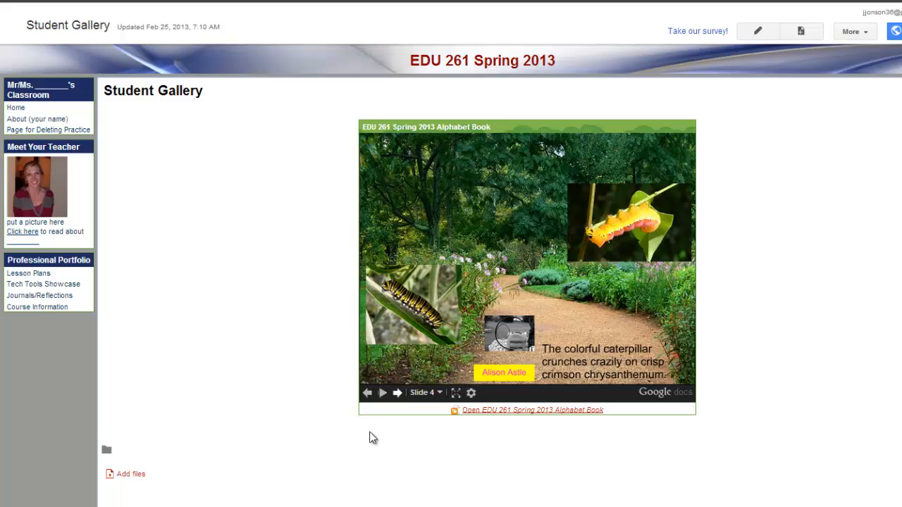
pyautogui.click(366, 394)
pyautogui.click(367, 394)
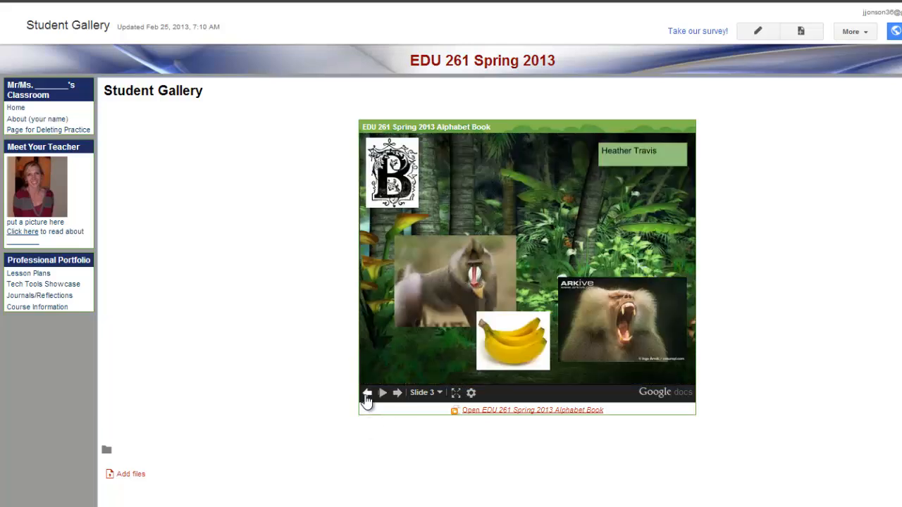
pyautogui.click(366, 394)
pyautogui.click(366, 394)
pyautogui.click(366, 395)
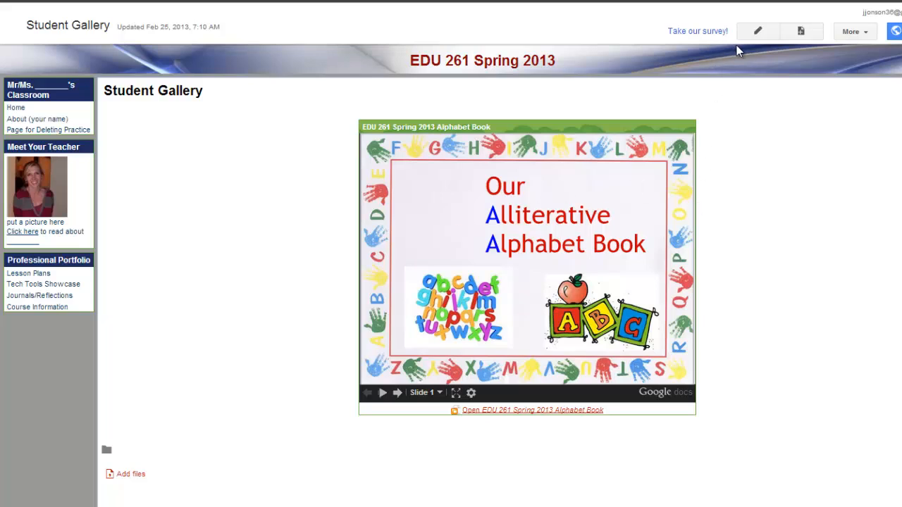
# Set the embedded Alphabet Book presentation's size to Small (410px) and save the Student Gallery page
pyautogui.click(758, 36)
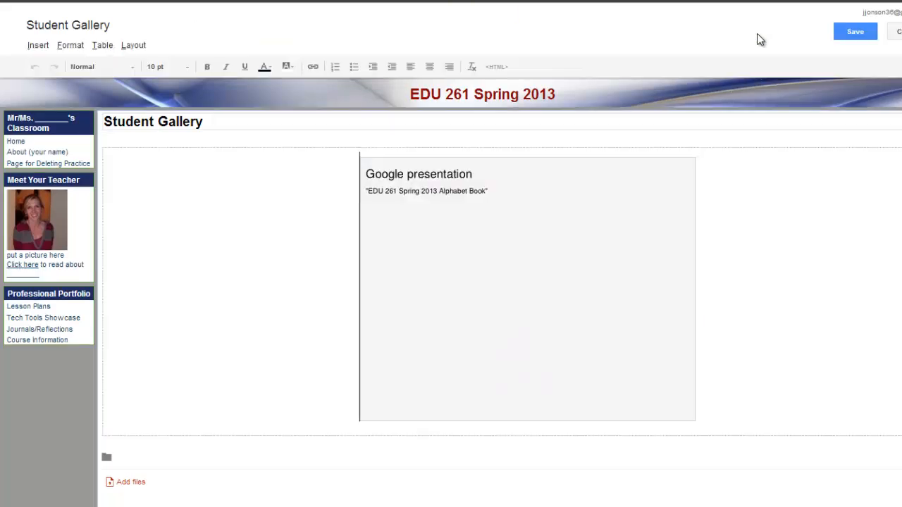
pyautogui.click(477, 313)
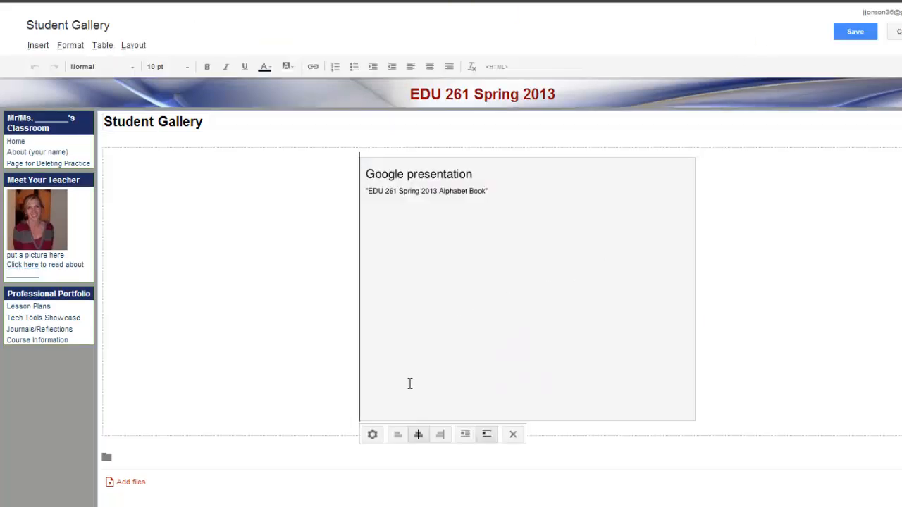
pyautogui.click(373, 435)
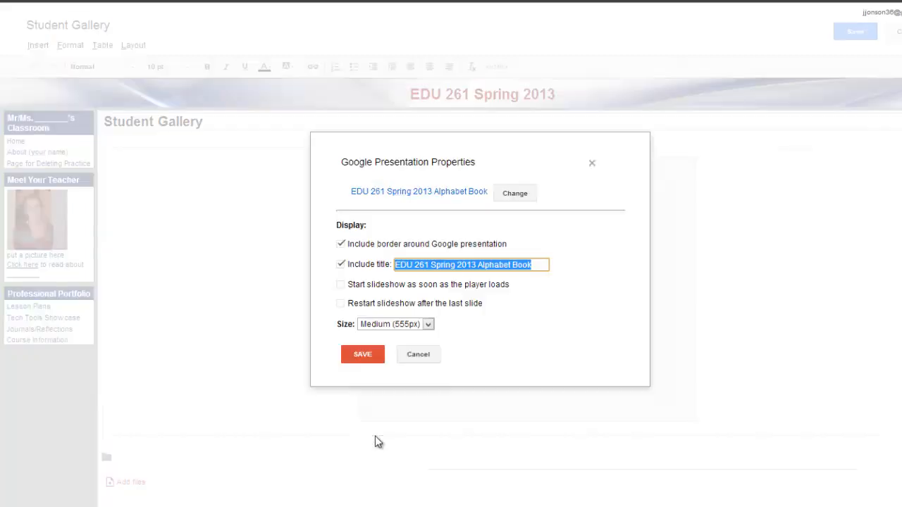
pyautogui.click(427, 325)
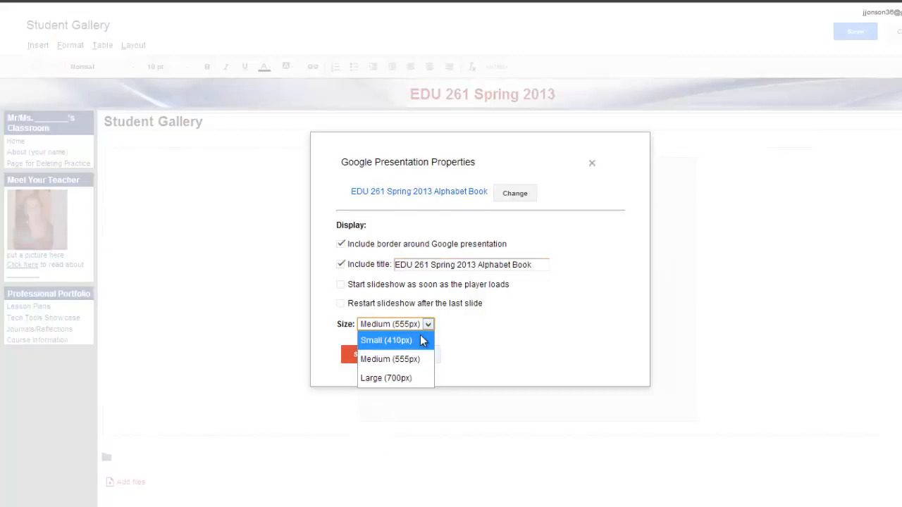
pyautogui.click(421, 339)
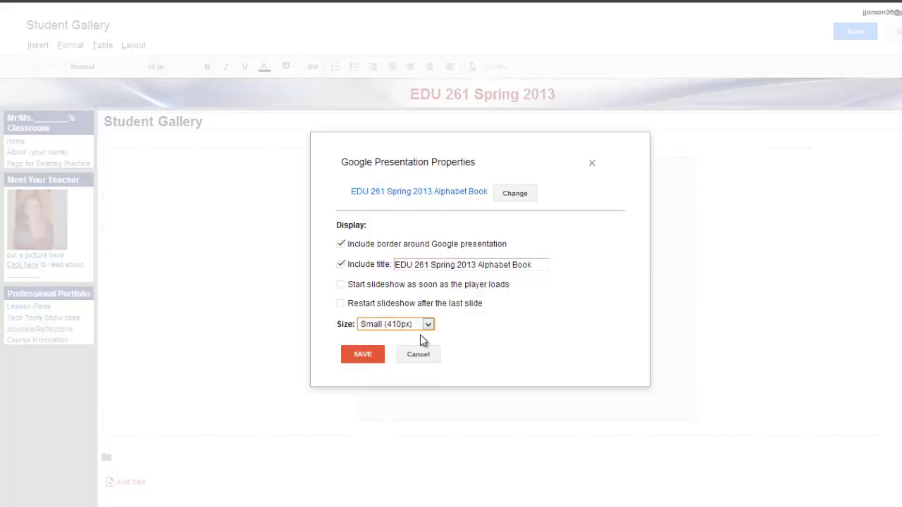
pyautogui.click(362, 356)
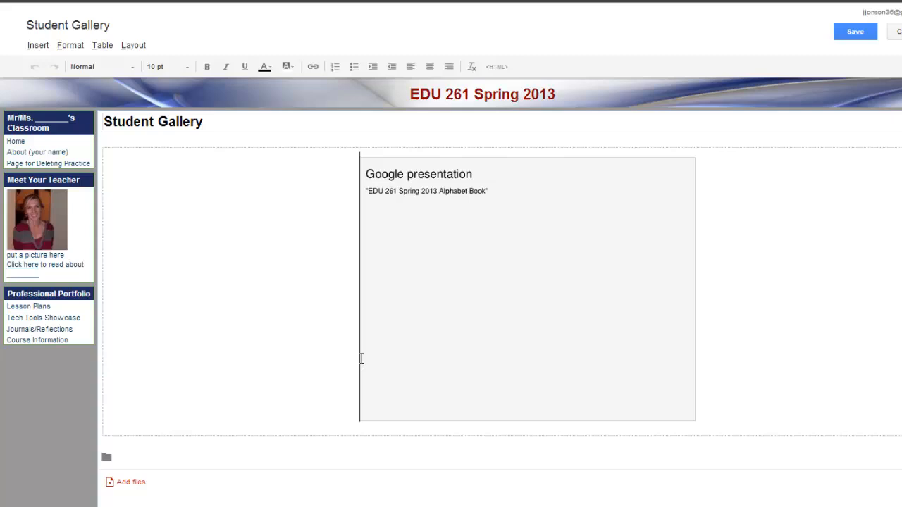
pyautogui.click(851, 35)
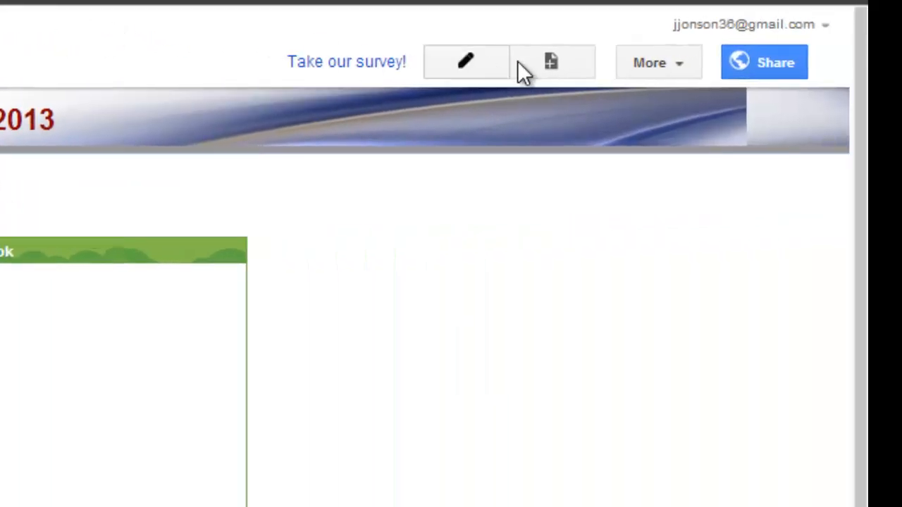
# Edit the site layout and add the Student Gallery page to the classroom navigation in the sidebar
pyautogui.click(658, 62)
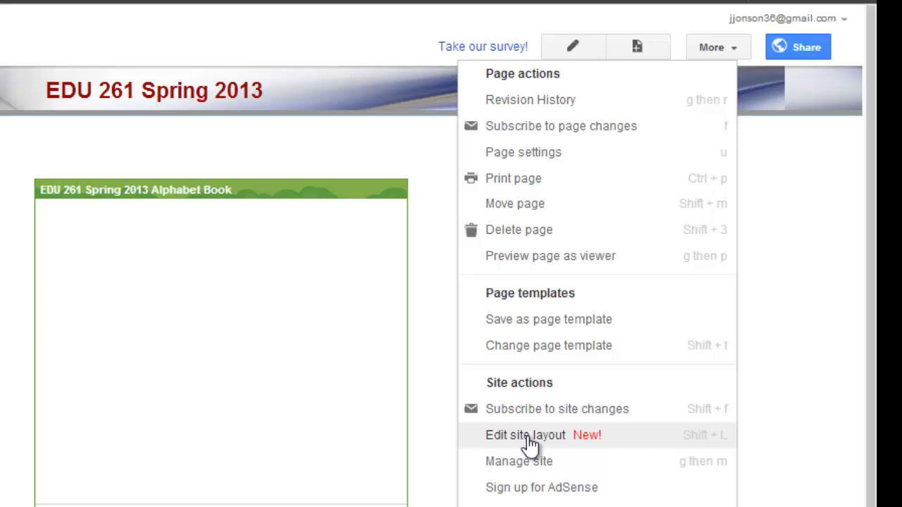
pyautogui.click(527, 437)
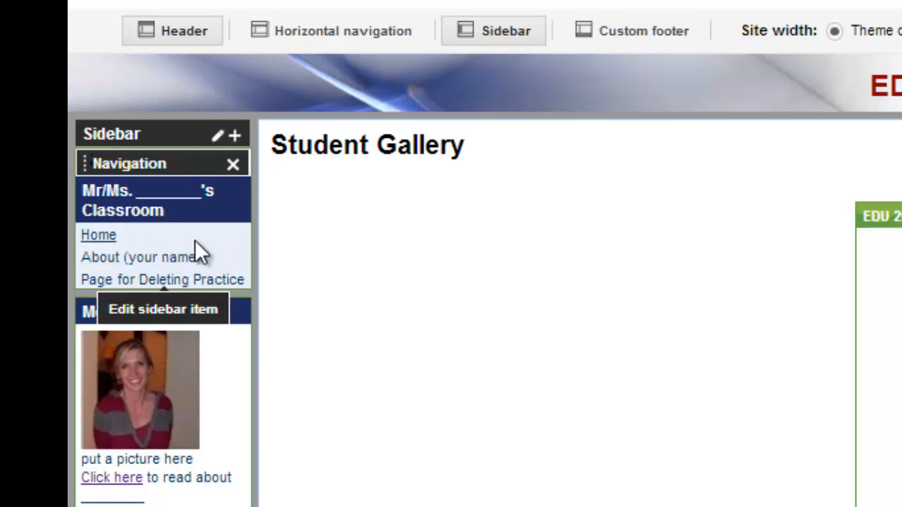
pyautogui.click(194, 239)
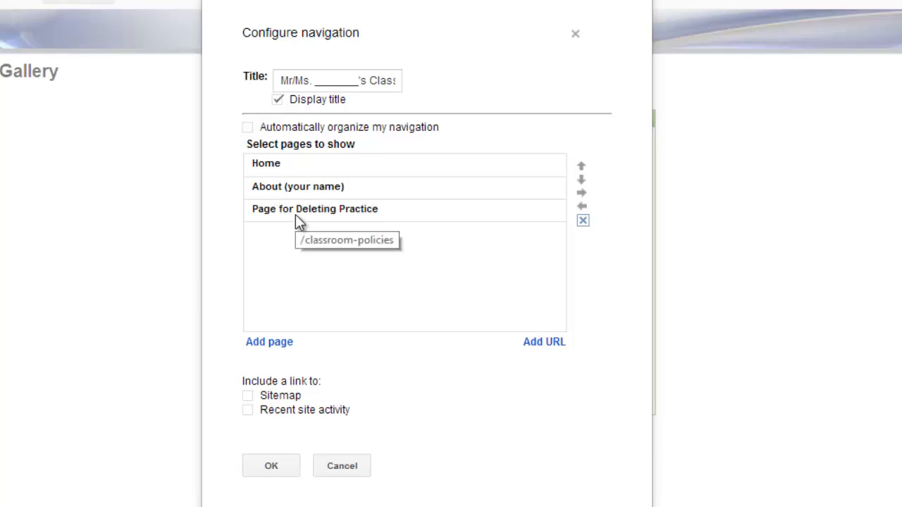
pyautogui.click(273, 344)
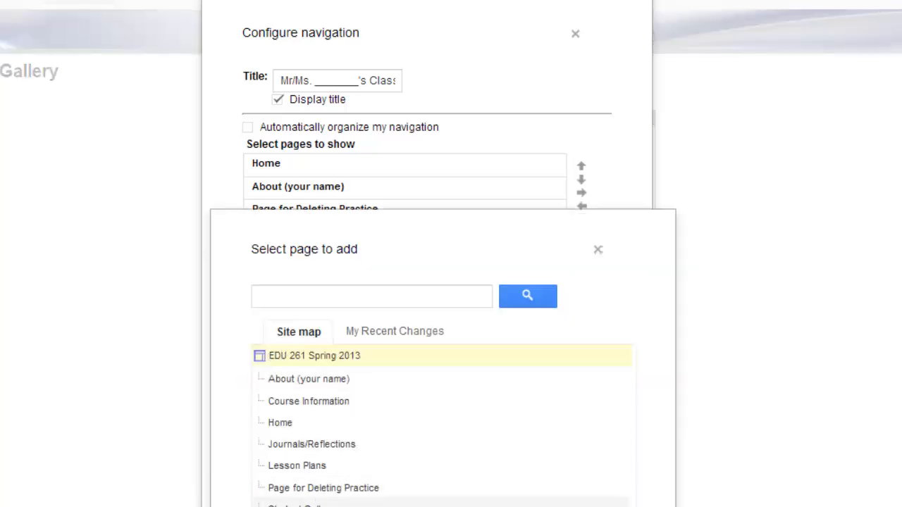
pyautogui.scroll(-3, 299, 452)
pyautogui.click(309, 402)
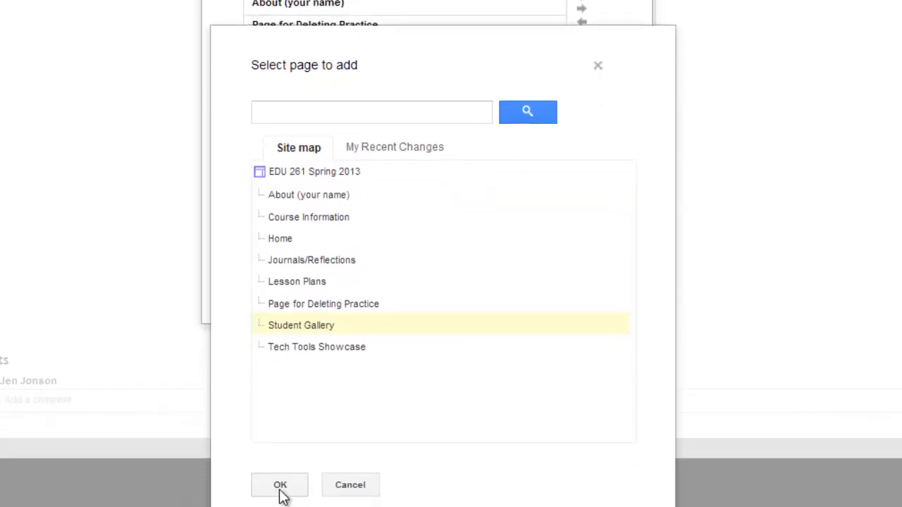
pyautogui.click(281, 486)
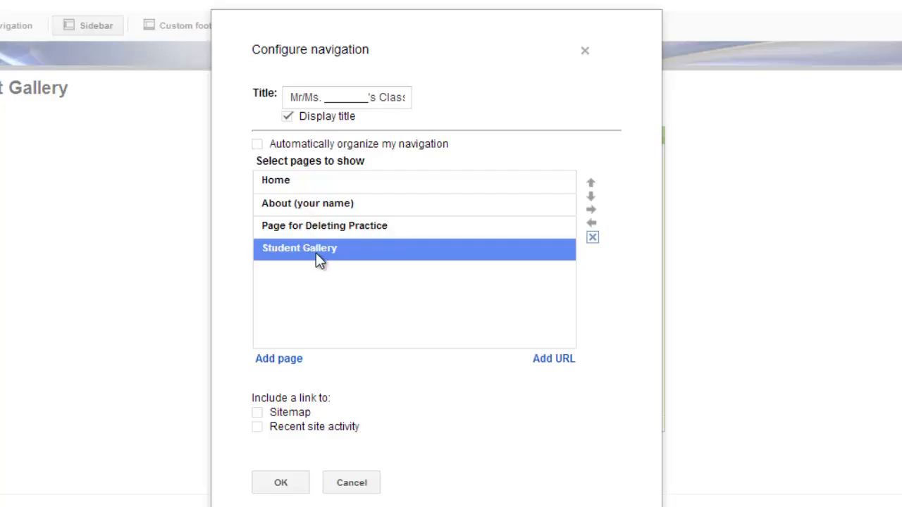
# Move Student Gallery up to directly below Home in the navigation list, apply the order and close the layout editor
pyautogui.click(592, 184)
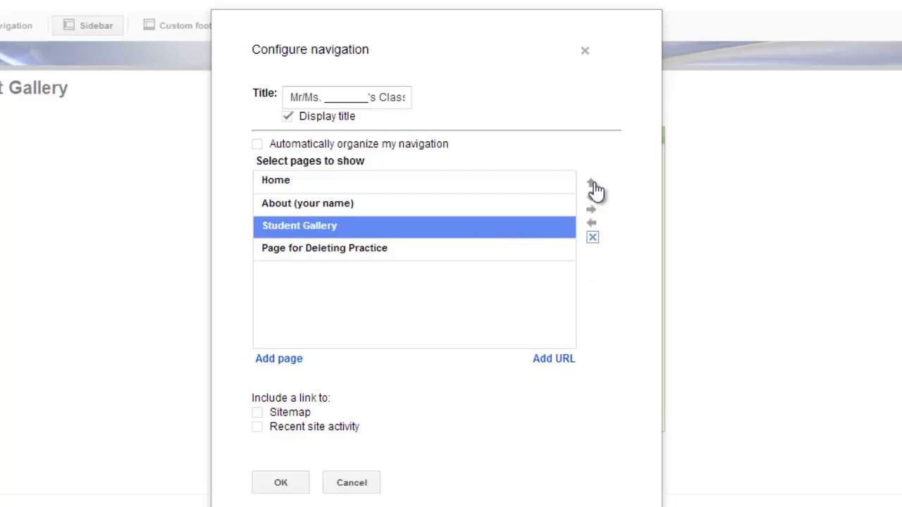
pyautogui.click(592, 184)
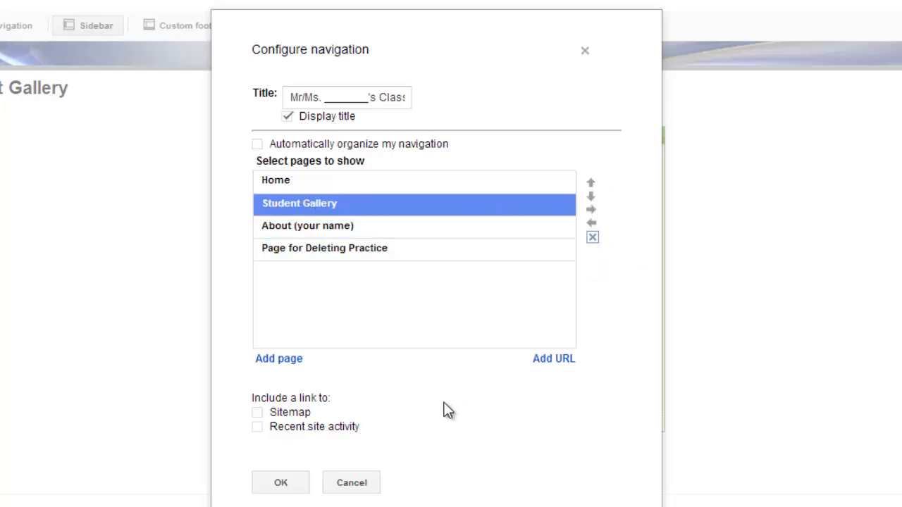
pyautogui.click(280, 483)
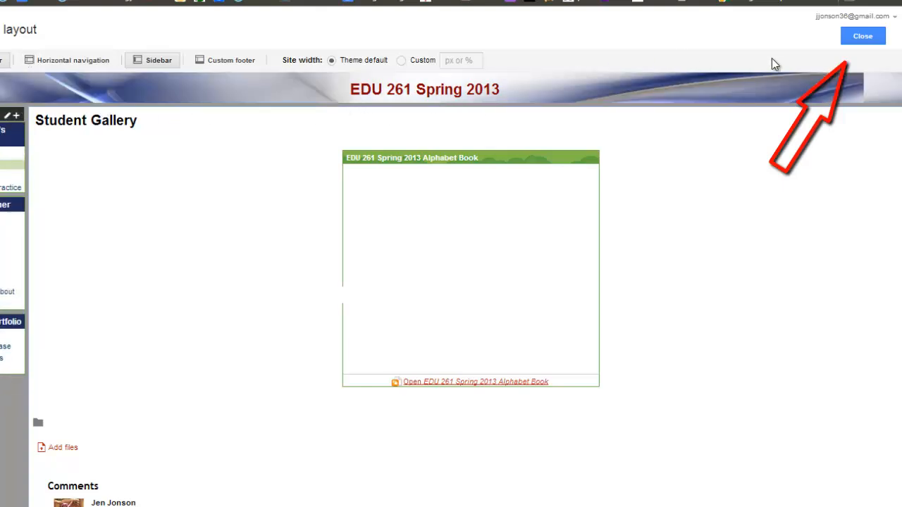
pyautogui.click(856, 36)
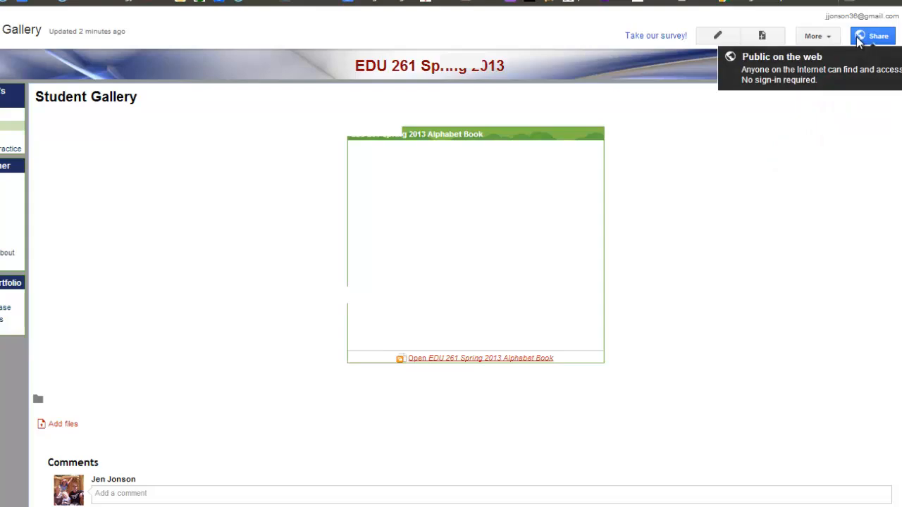